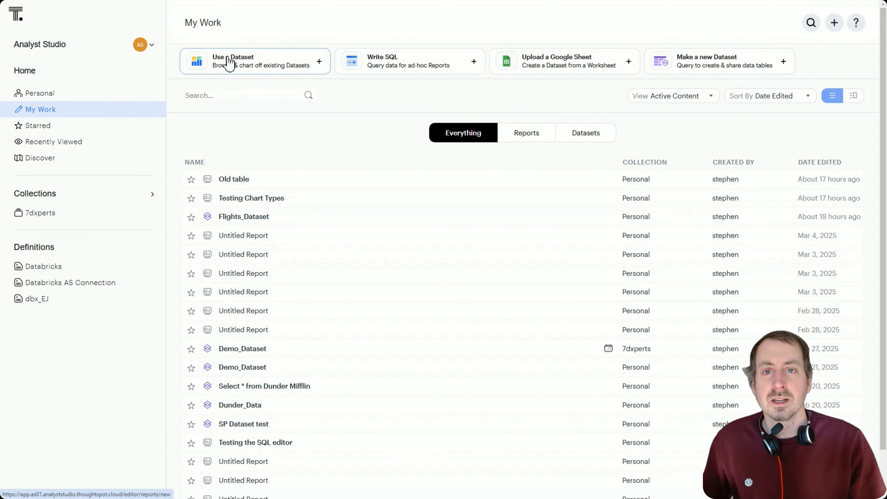
{"action": "left_click", "coordinate": [831, 28]}
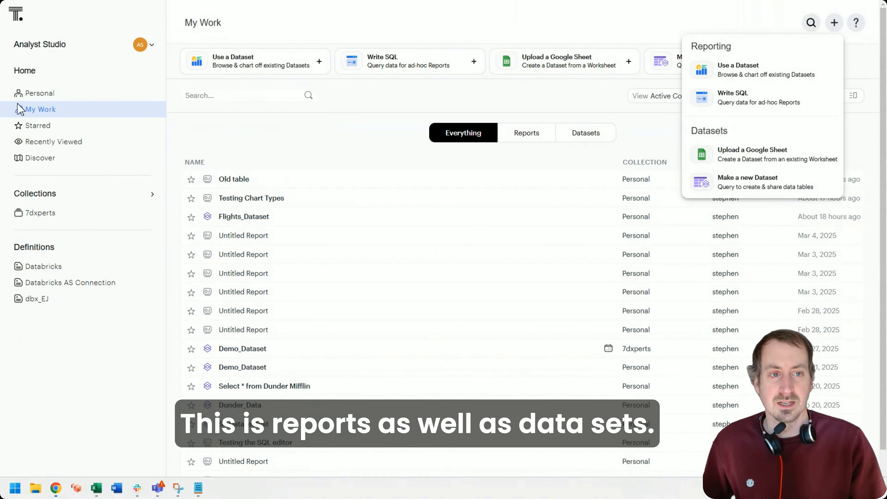
{"action": "left_click", "coordinate": [764, 178]}
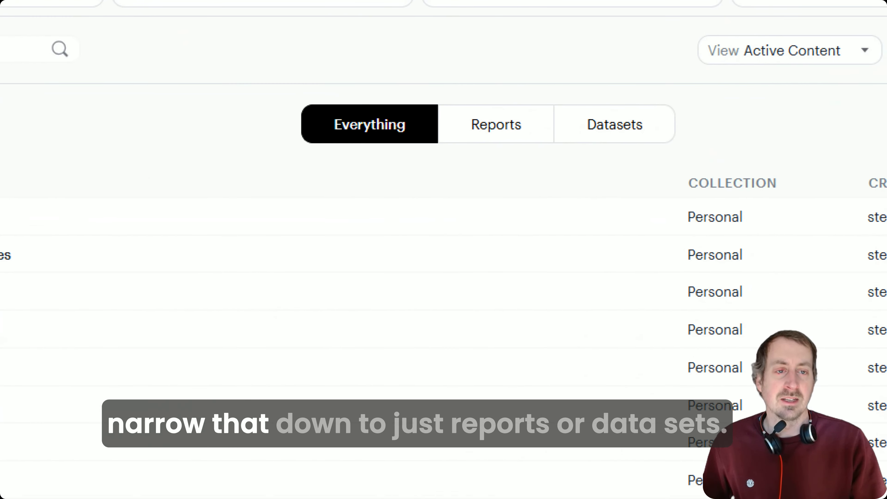
- Filter the work list to datasets only and open the Select * from Dunder Mifflin dataset for viewing
{"action": "left_click", "coordinate": [578, 135]}
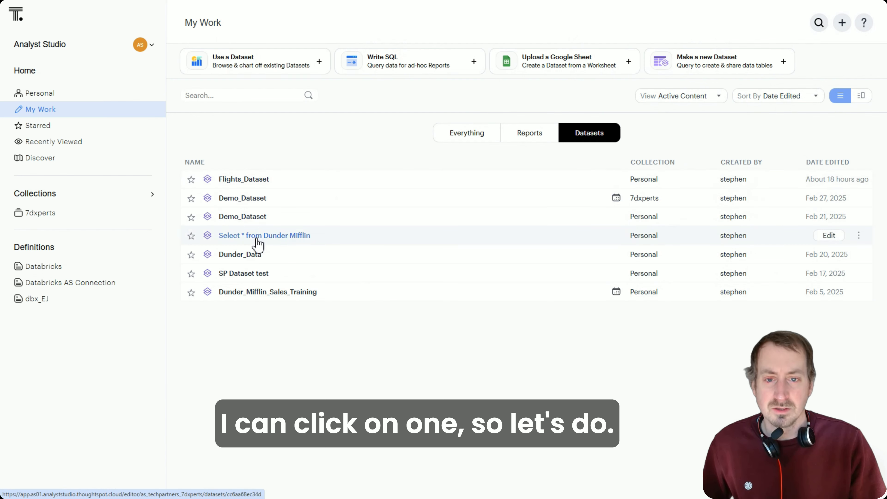
{"action": "left_click", "coordinate": [310, 240]}
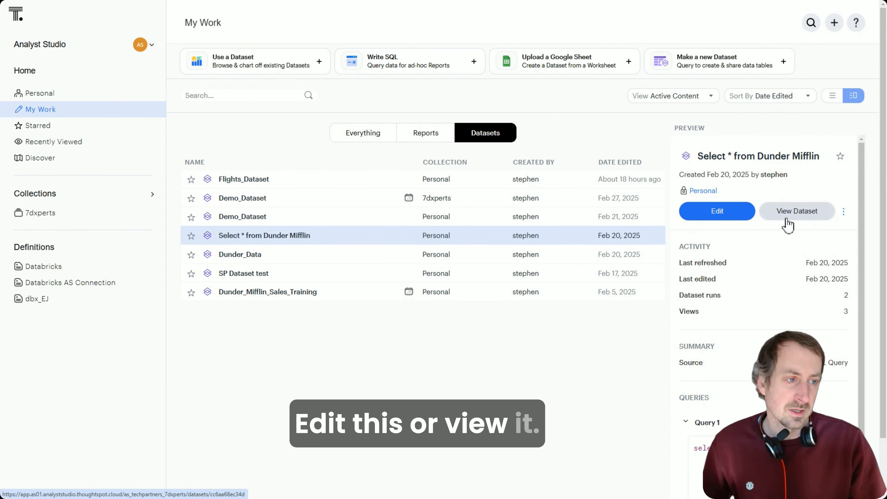
{"action": "left_click", "coordinate": [794, 223]}
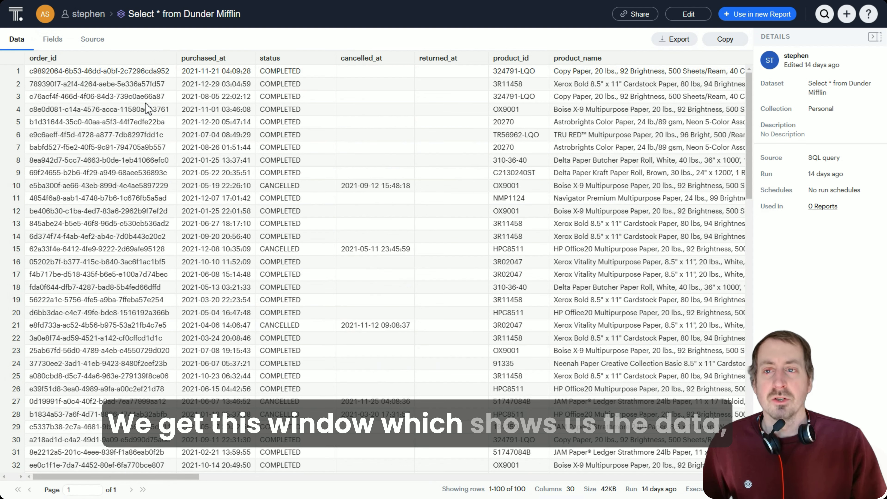
- Examine the dataset's fields and its source SQL, and return to the work list
{"action": "left_click", "coordinate": [55, 43]}
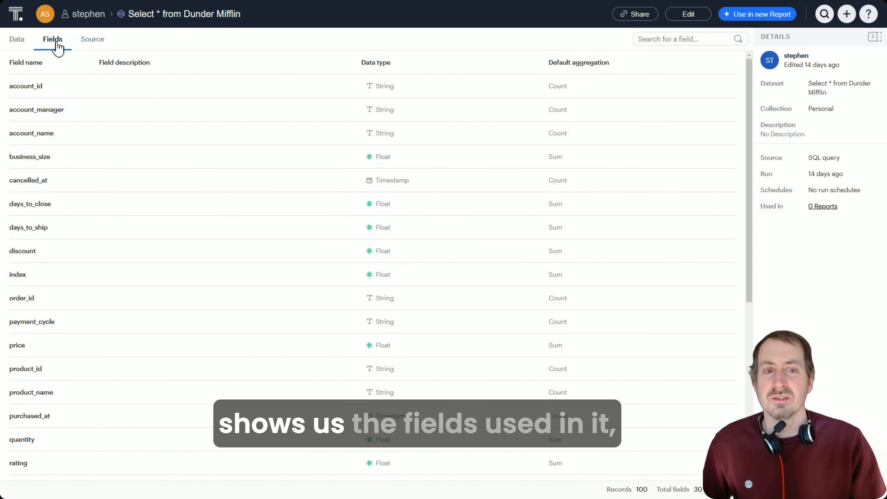
{"action": "left_click", "coordinate": [93, 42]}
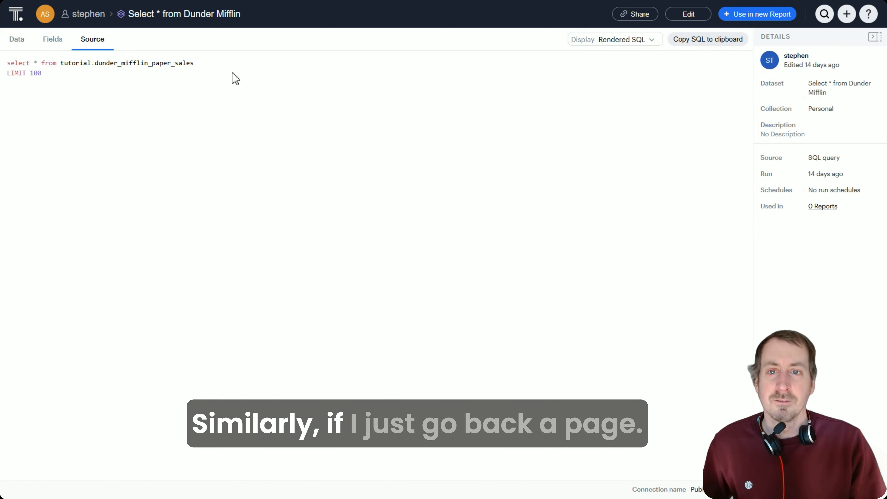
{"action": "key", "text": "alt+Left"}
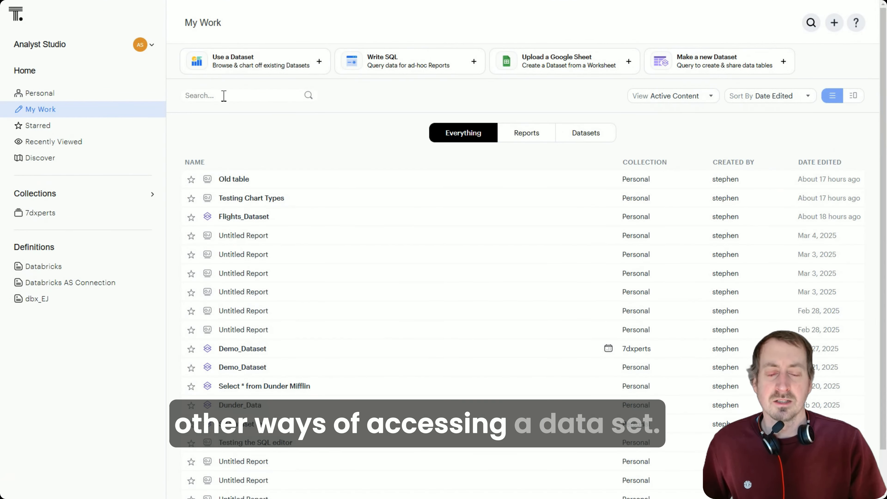
- Start a report from the personal dataset Select * from Dunder Mifflin, previewing its data before using it
{"action": "left_click", "coordinate": [234, 67]}
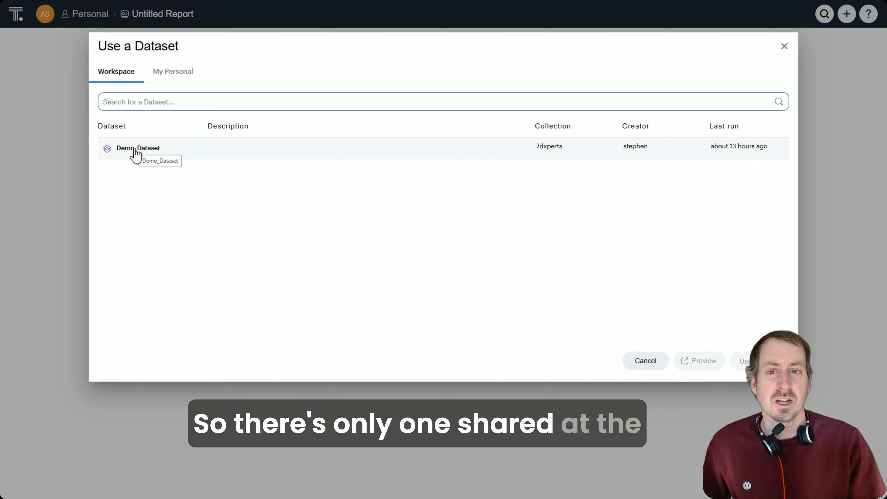
{"action": "left_click", "coordinate": [169, 79]}
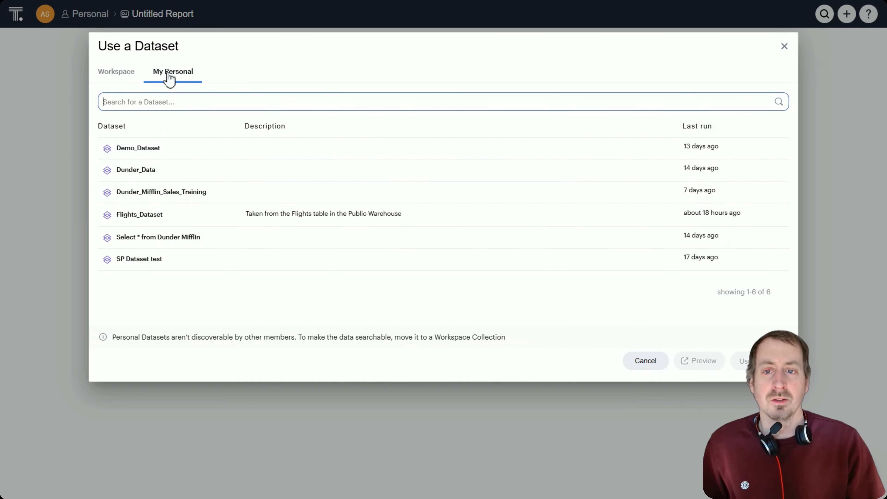
{"action": "left_click", "coordinate": [163, 243]}
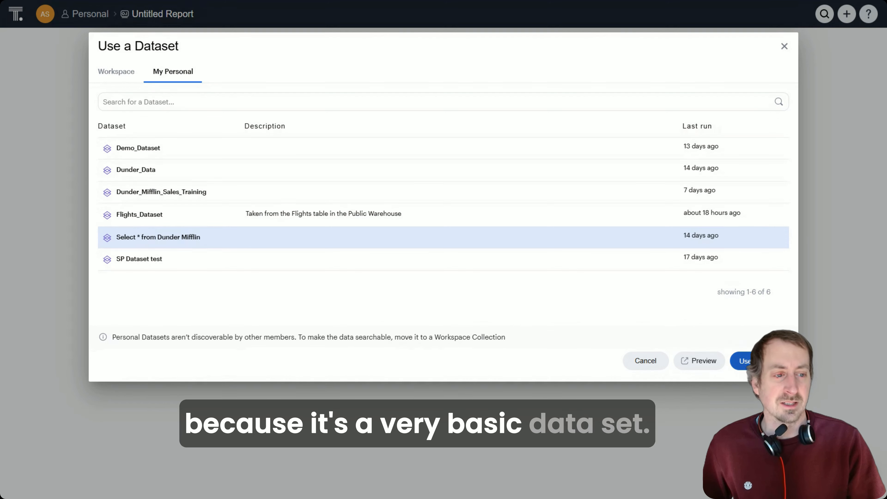
{"action": "left_click", "coordinate": [707, 371]}
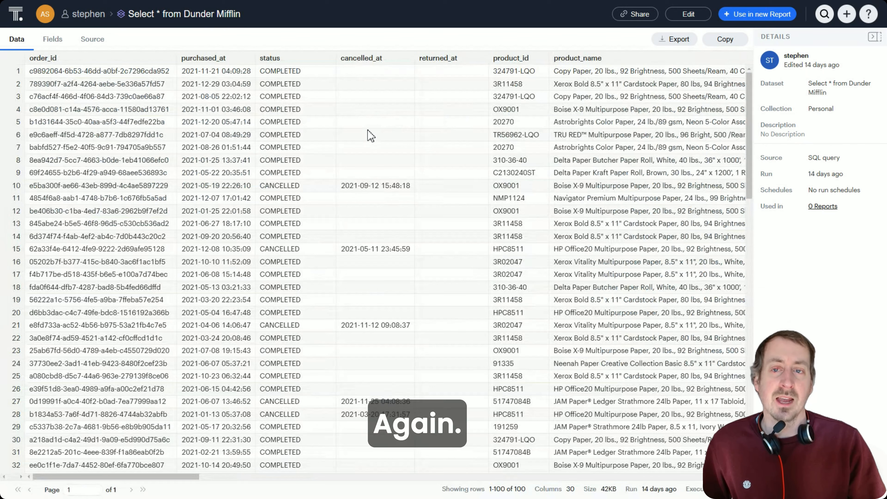
{"action": "left_click", "coordinate": [354, 125]}
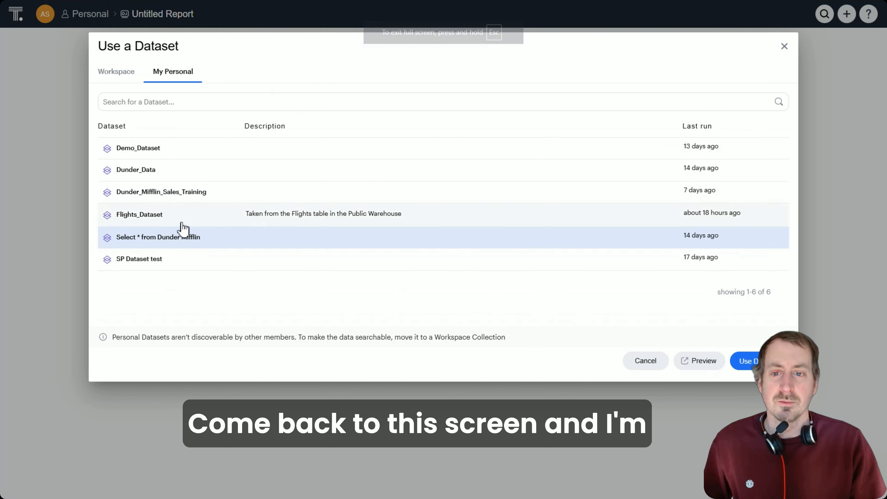
{"action": "left_click", "coordinate": [171, 240]}
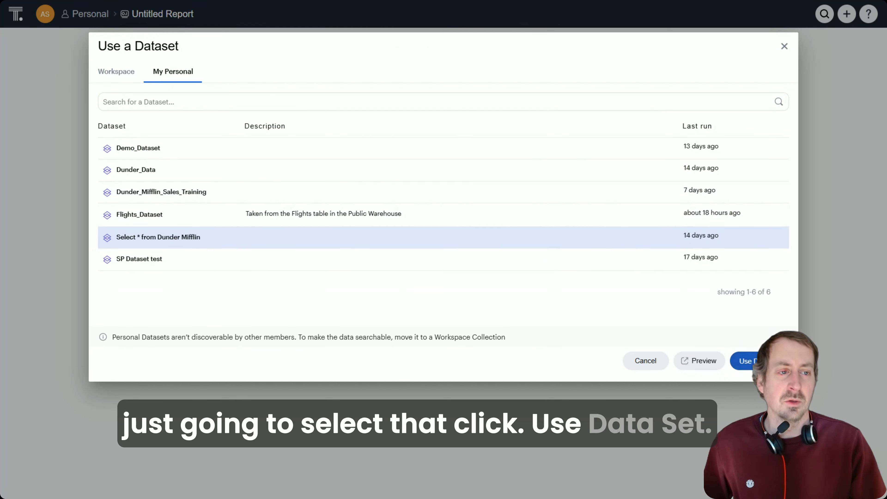
{"action": "left_click", "coordinate": [743, 360]}
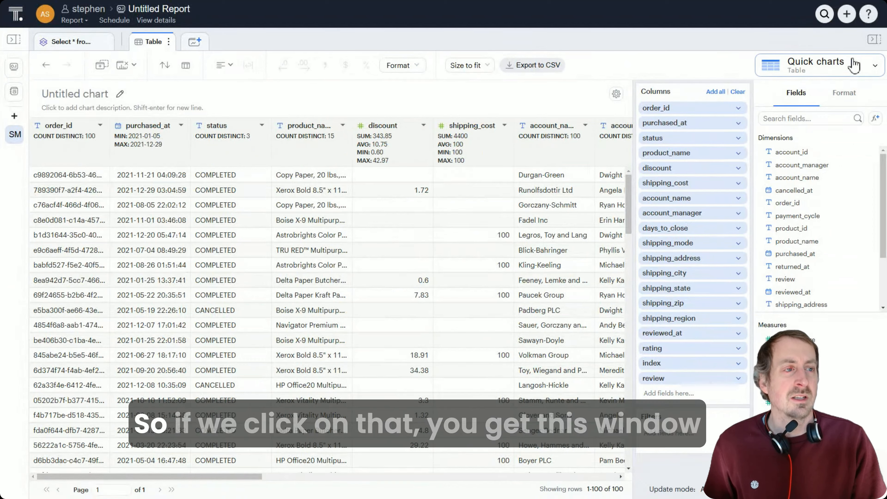
- Review the quick chart types and add a Line + Bar chart to the report
{"action": "left_click", "coordinate": [751, 71]}
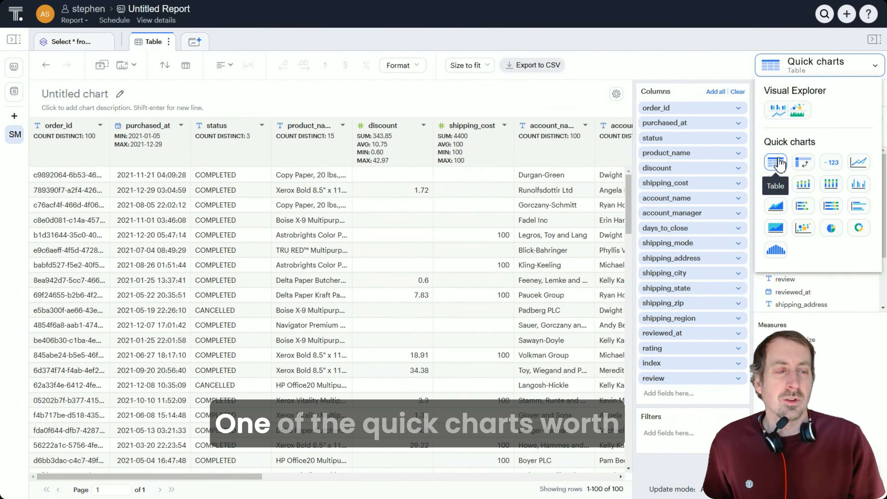
{"action": "left_click", "coordinate": [425, 102]}
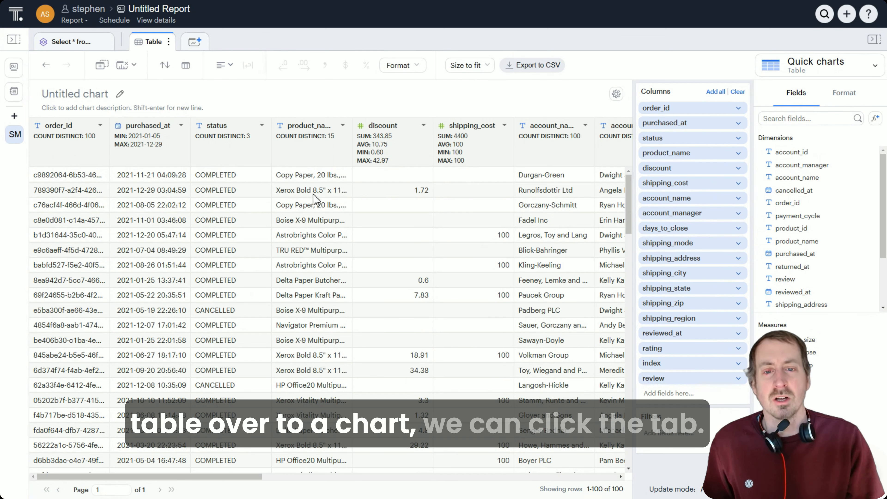
{"action": "left_click", "coordinate": [198, 52]}
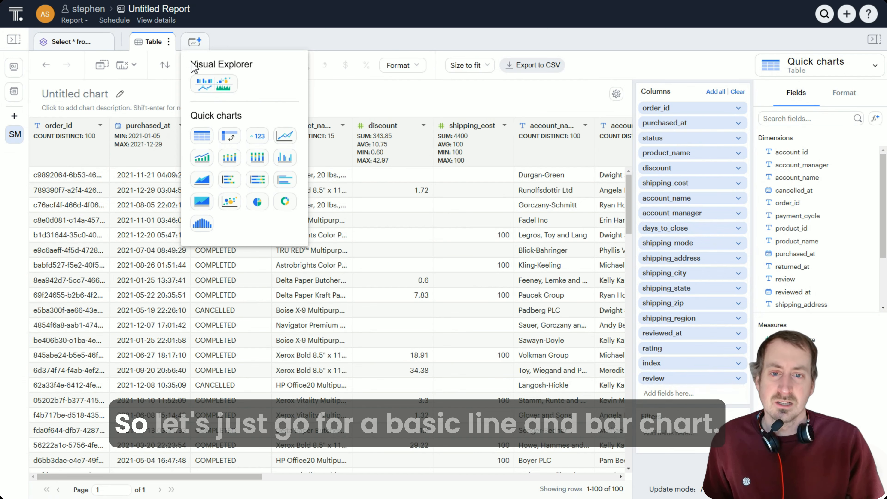
{"action": "left_click", "coordinate": [202, 158]}
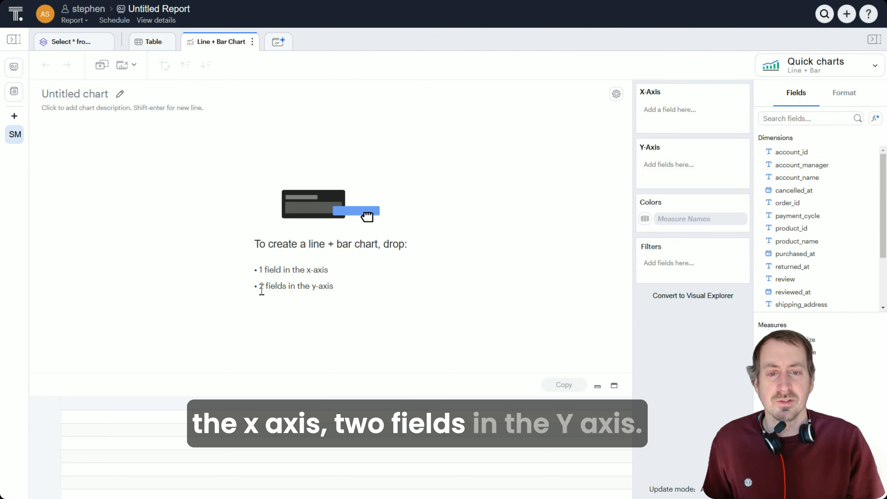
- Assign account_name to the chart's X-axis and quantity and price to its Y-axis
{"action": "left_click_drag", "start_coordinate": [792, 178], "coordinate": [707, 119]}
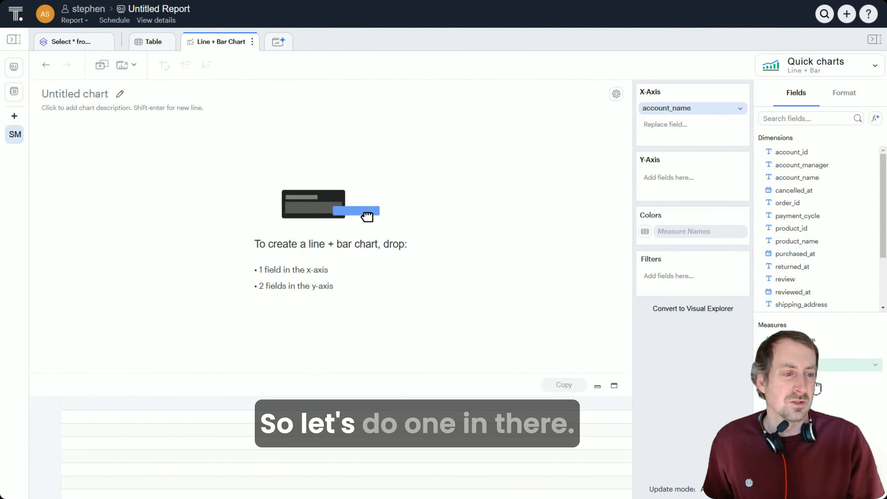
{"action": "left_click_drag", "start_coordinate": [712, 415], "coordinate": [673, 187]}
{"action": "left_click_drag", "start_coordinate": [782, 402], "coordinate": [684, 216]}
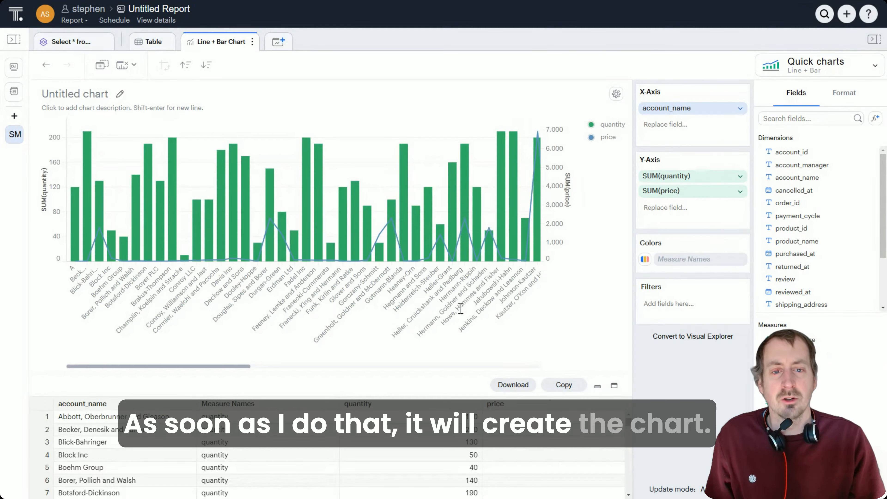
- Add a Visual Explorer chart with account_manager in the columns and quantity in the rows
{"action": "left_click", "coordinate": [278, 41]}
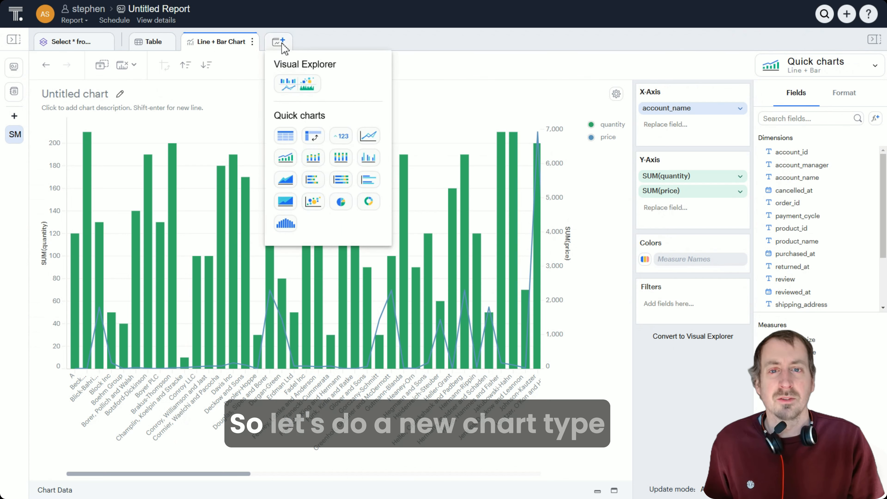
{"action": "left_click", "coordinate": [288, 88]}
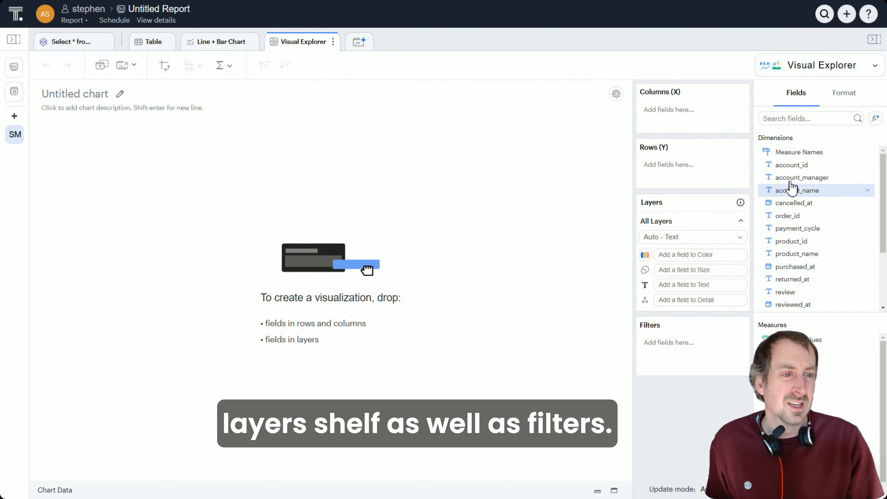
{"action": "left_click_drag", "start_coordinate": [792, 177], "coordinate": [680, 110]}
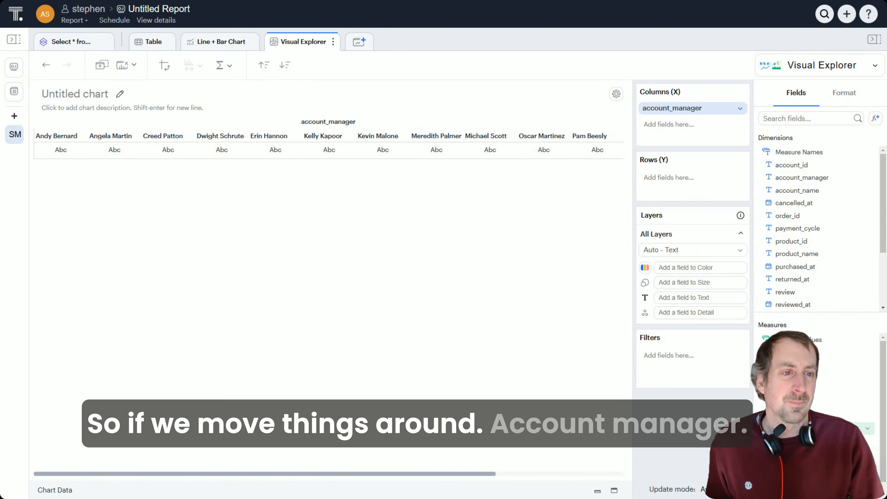
{"action": "left_click_drag", "start_coordinate": [789, 352], "coordinate": [667, 188]}
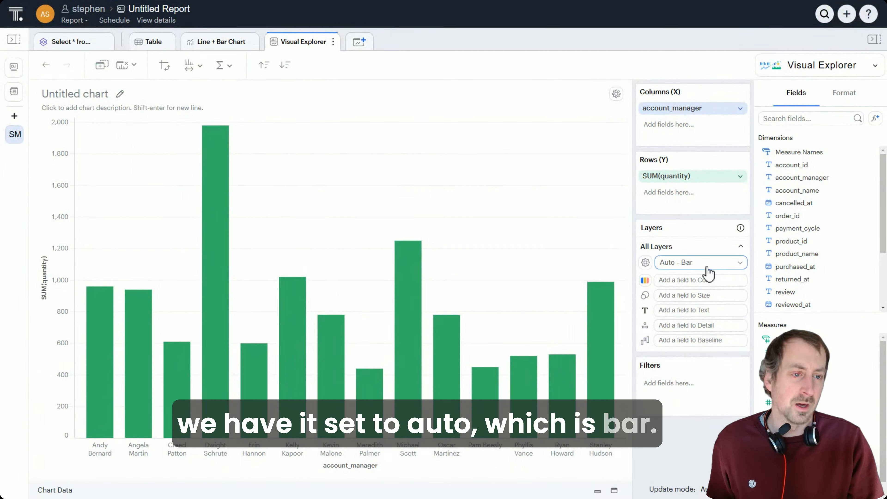
- Try the Line mark type for all layers of the chart and settle on Area
{"action": "left_click", "coordinate": [694, 258]}
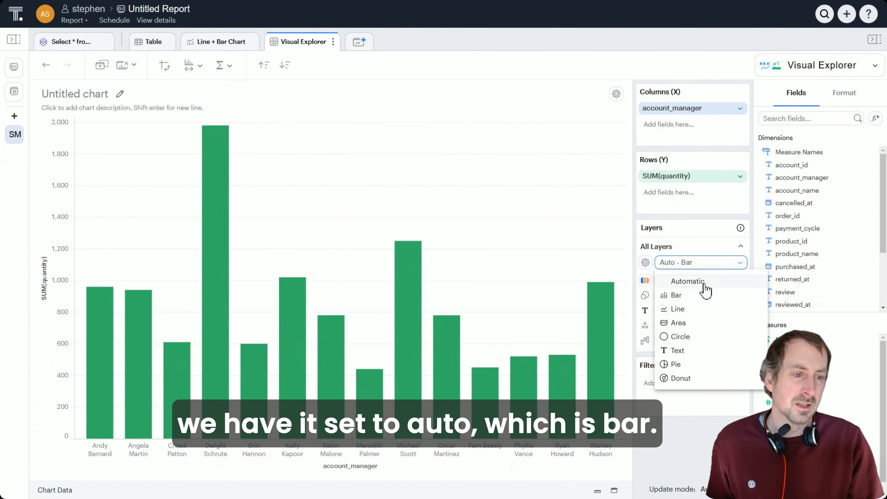
{"action": "left_click", "coordinate": [702, 310]}
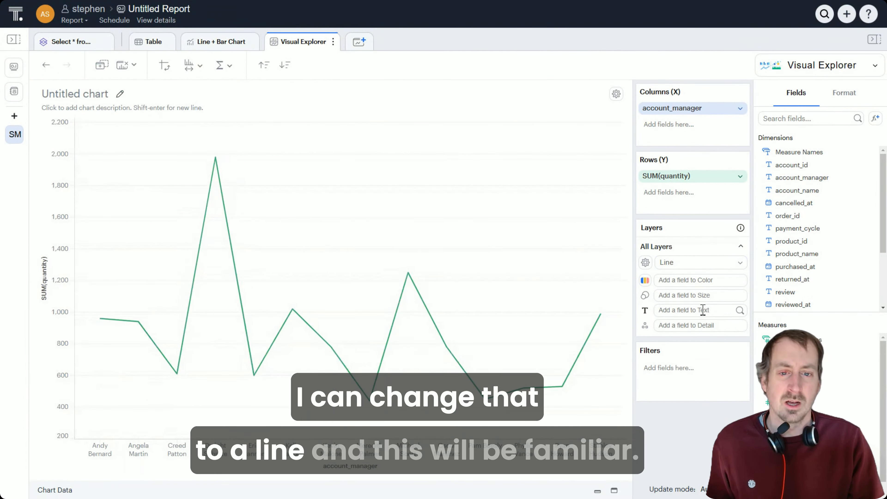
{"action": "left_click", "coordinate": [700, 266]}
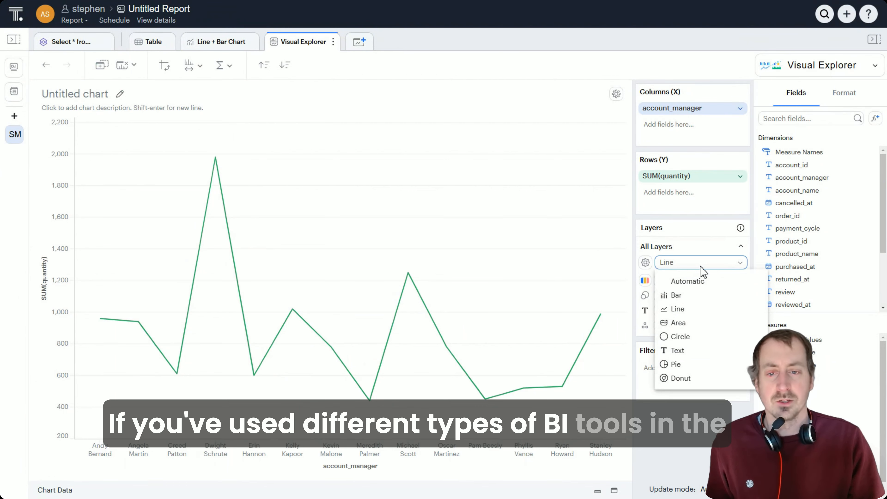
{"action": "left_click", "coordinate": [691, 323]}
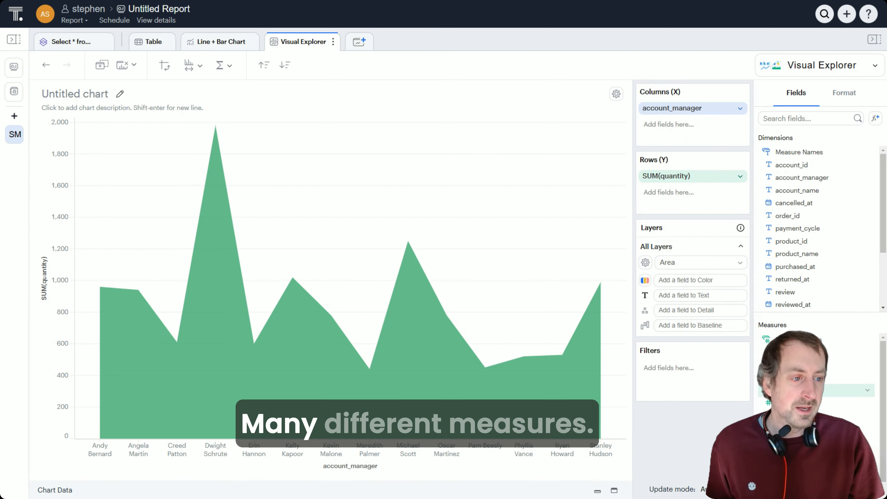
- Add discount, price and rating to the rows of the Visual Explorer chart, checking the discount field's options
{"action": "left_click_drag", "start_coordinate": [786, 390], "coordinate": [672, 199]}
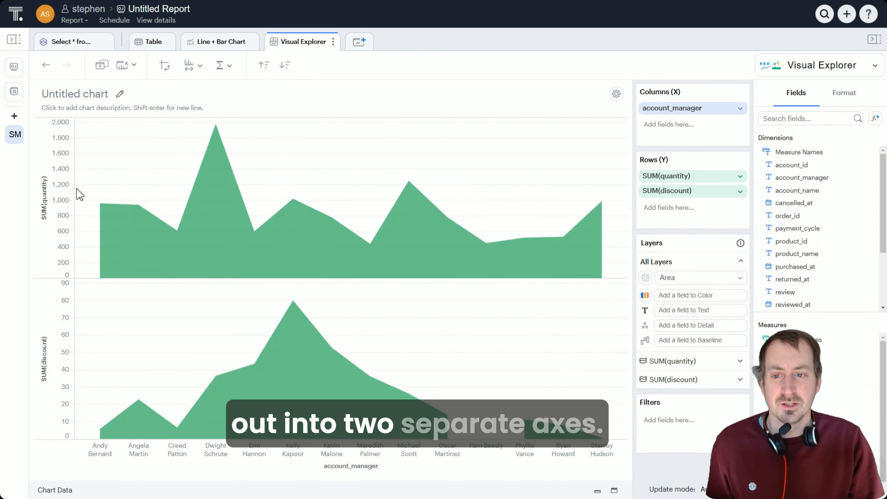
{"action": "left_click", "coordinate": [740, 191]}
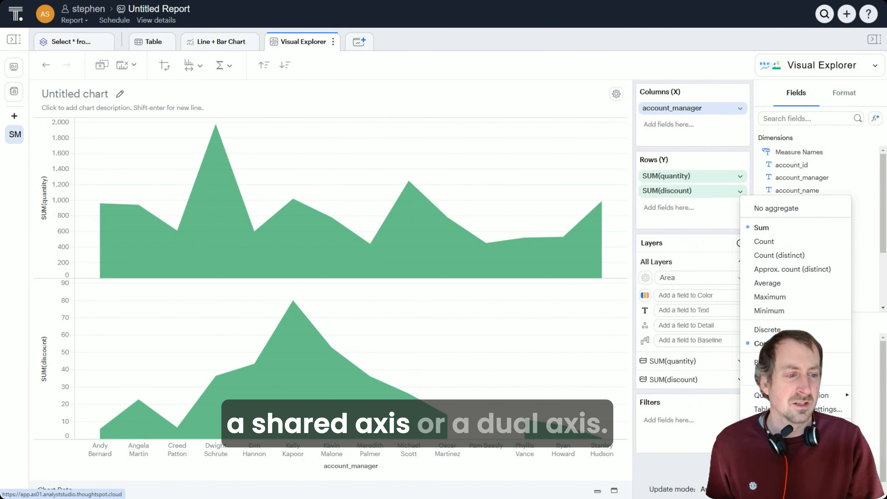
{"action": "left_click", "coordinate": [683, 222]}
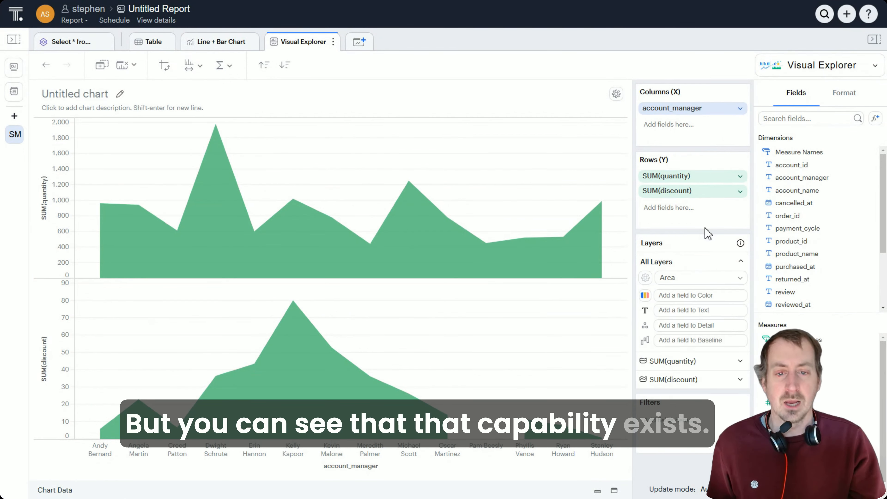
{"action": "left_click_drag", "start_coordinate": [803, 415], "coordinate": [674, 209]}
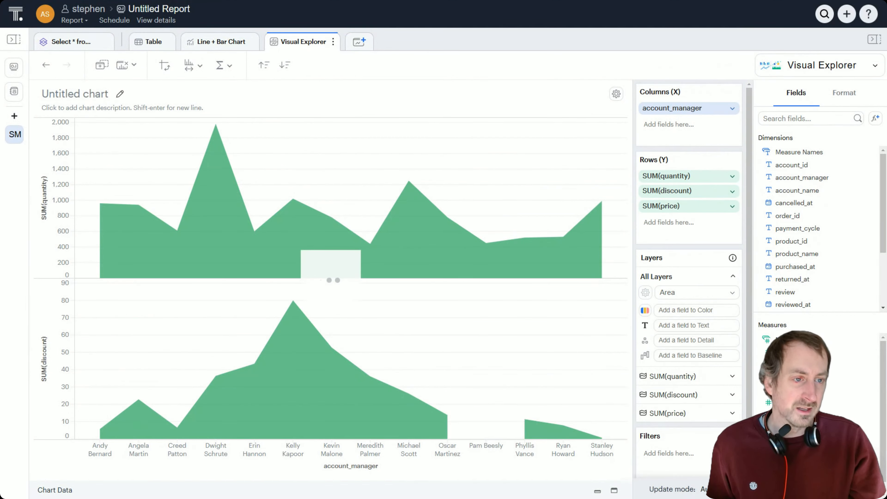
{"action": "left_click_drag", "start_coordinate": [803, 430], "coordinate": [698, 238]}
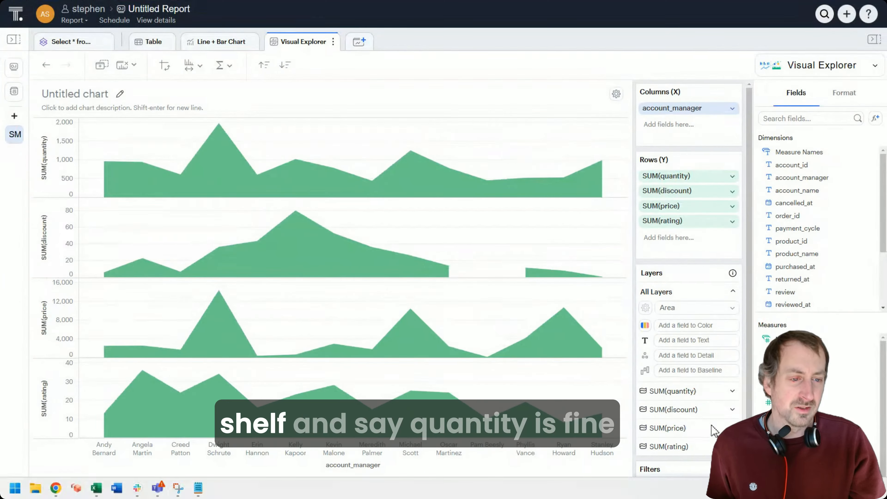
- Check the quantity layer's mark settings and change the discount layer's mark type to Bar
{"action": "left_click", "coordinate": [708, 392]}
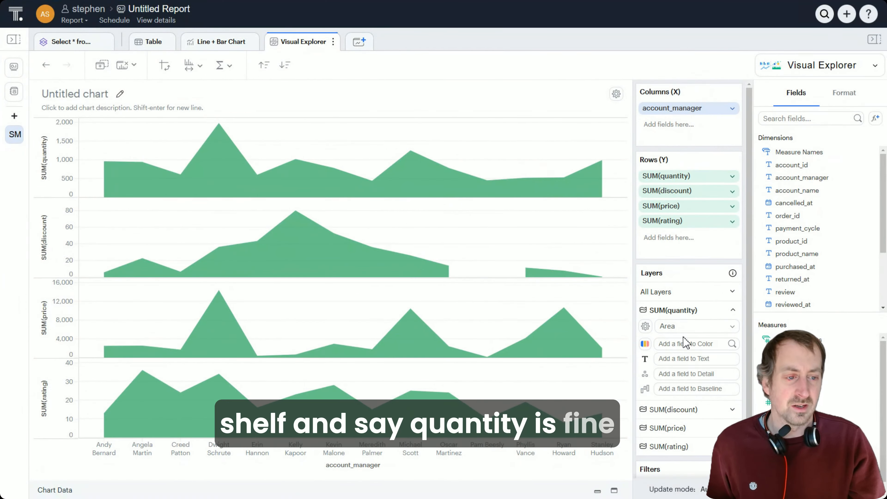
{"action": "left_click", "coordinate": [677, 412]}
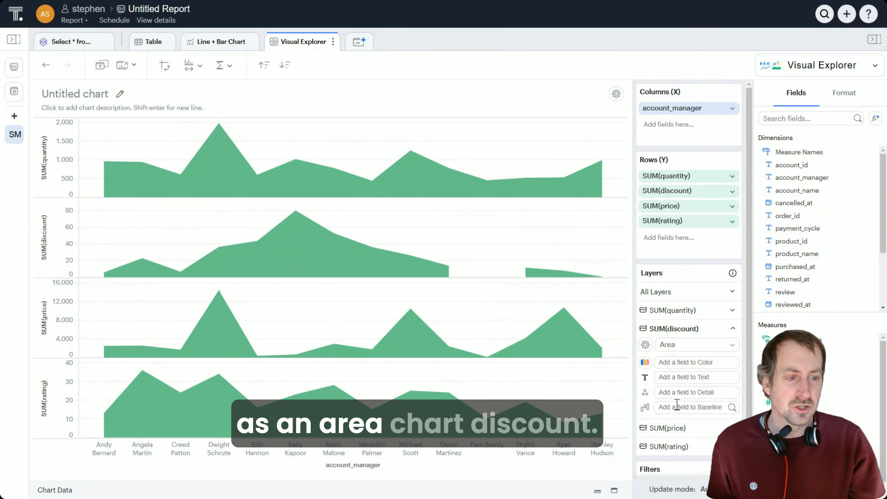
{"action": "left_click", "coordinate": [677, 345]}
{"action": "left_click", "coordinate": [677, 378]}
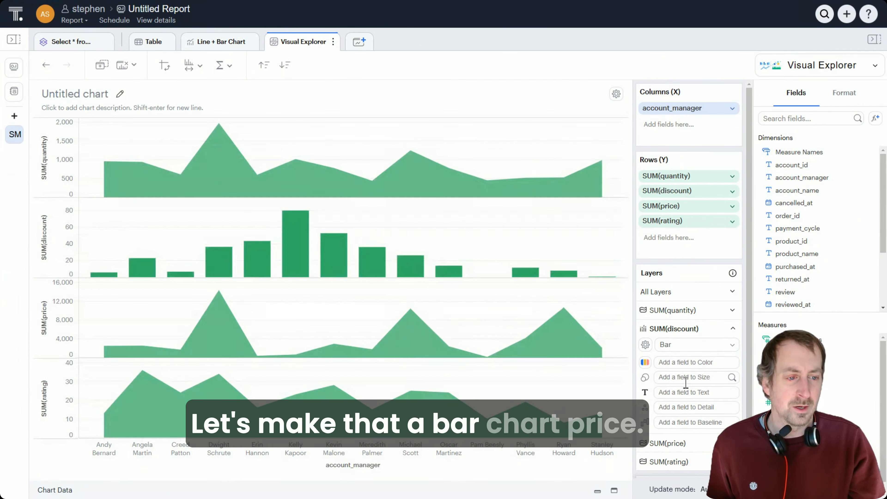
- Set the price layer's mark type to Circle and the rating layer's mark type to Text
{"action": "left_click", "coordinate": [681, 428]}
{"action": "left_click", "coordinate": [674, 364]}
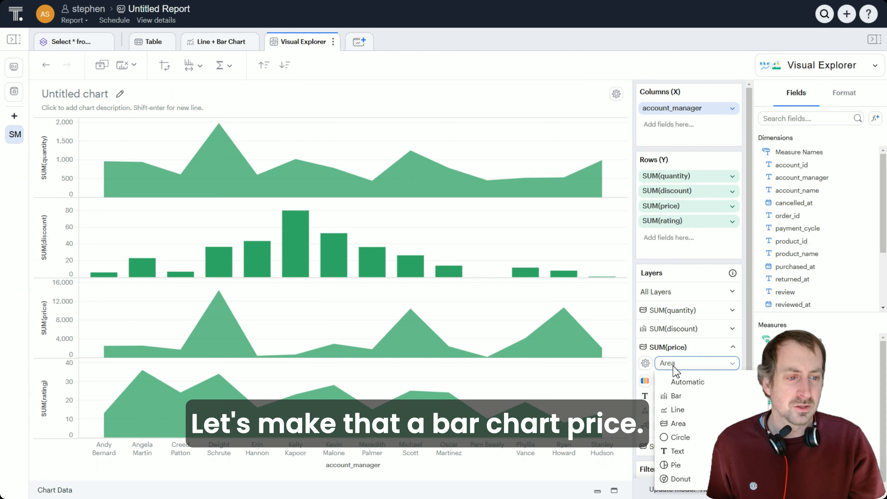
{"action": "left_click", "coordinate": [684, 436]}
{"action": "left_click", "coordinate": [674, 448]}
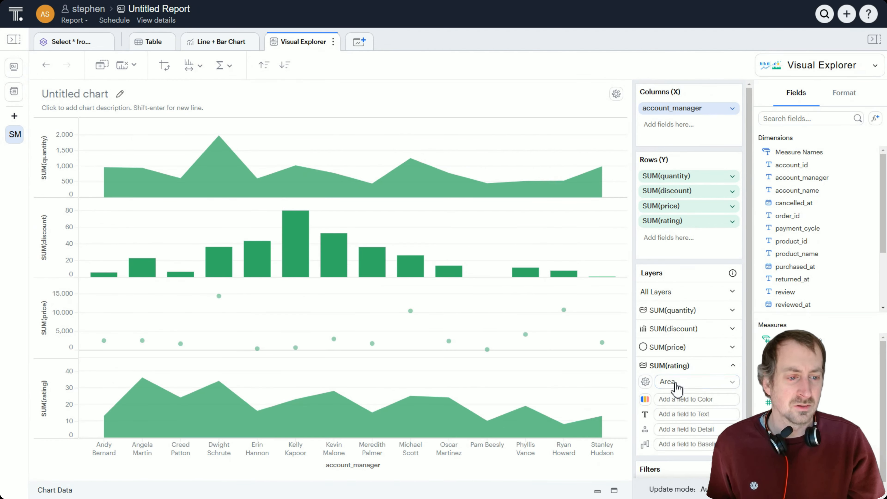
{"action": "left_click", "coordinate": [676, 387]}
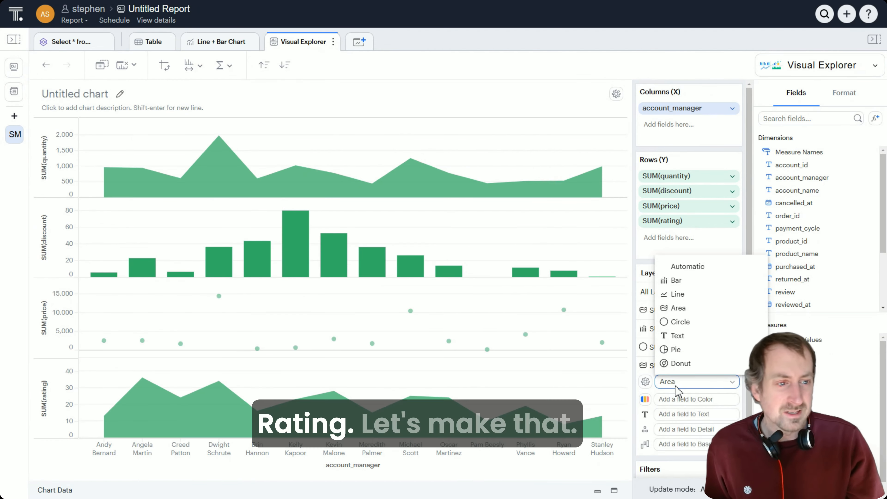
{"action": "left_click", "coordinate": [677, 335]}
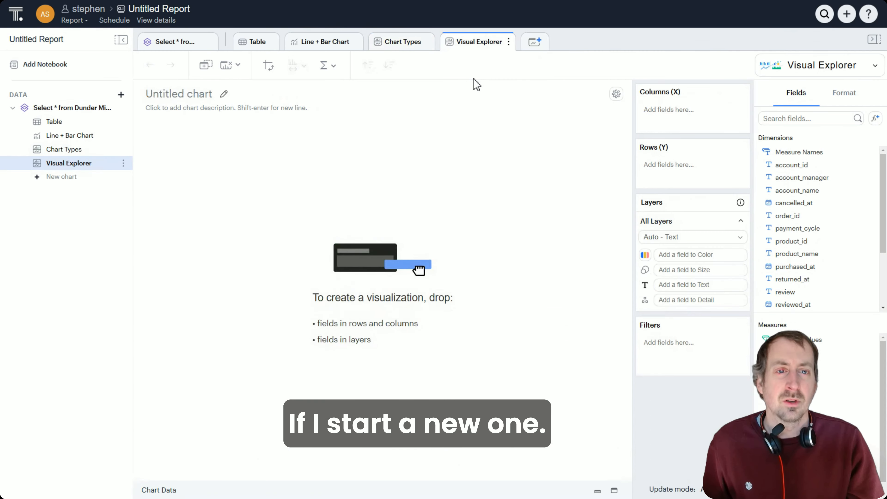
- Set the empty Visual Explorer chart to Bar marks, with purchased_at in the columns and account_manager in the rows
{"action": "left_click", "coordinate": [680, 237]}
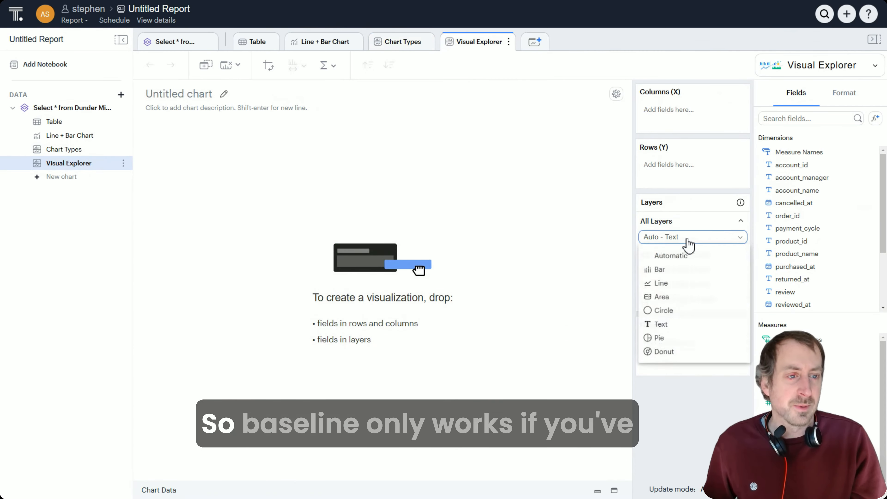
{"action": "left_click", "coordinate": [681, 271]}
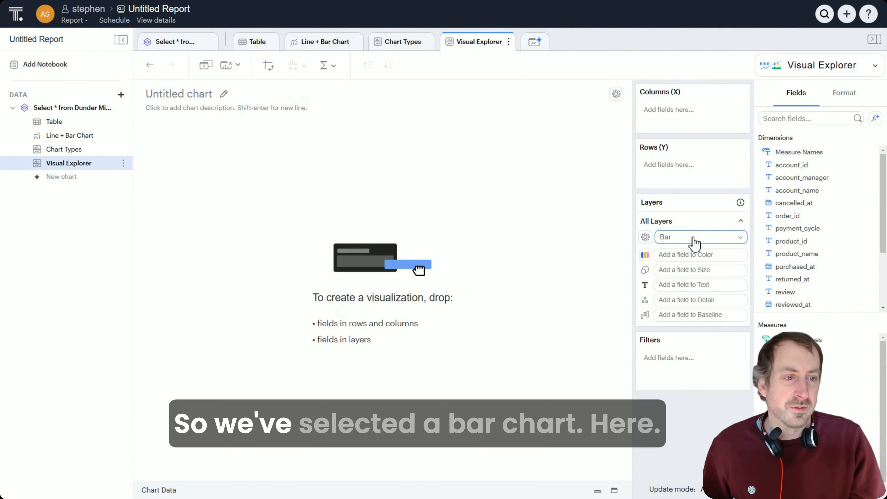
{"action": "left_click_drag", "start_coordinate": [852, 179], "coordinate": [709, 123]}
{"action": "left_click_drag", "start_coordinate": [799, 267], "coordinate": [709, 179]}
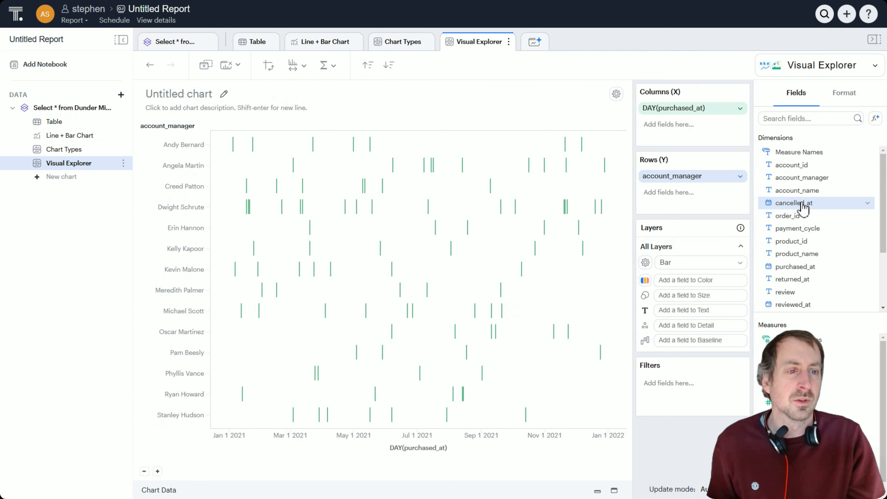
- Assign reviewed_at as the baseline of the bar layers and inspect individual bars in the chart
{"action": "left_click_drag", "start_coordinate": [812, 305], "coordinate": [719, 345]}
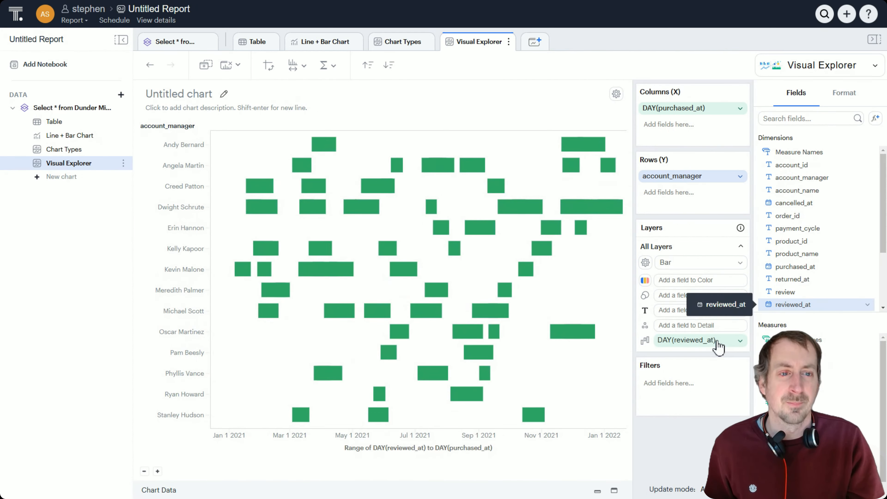
{"action": "mouse_move", "coordinate": [574, 153]}
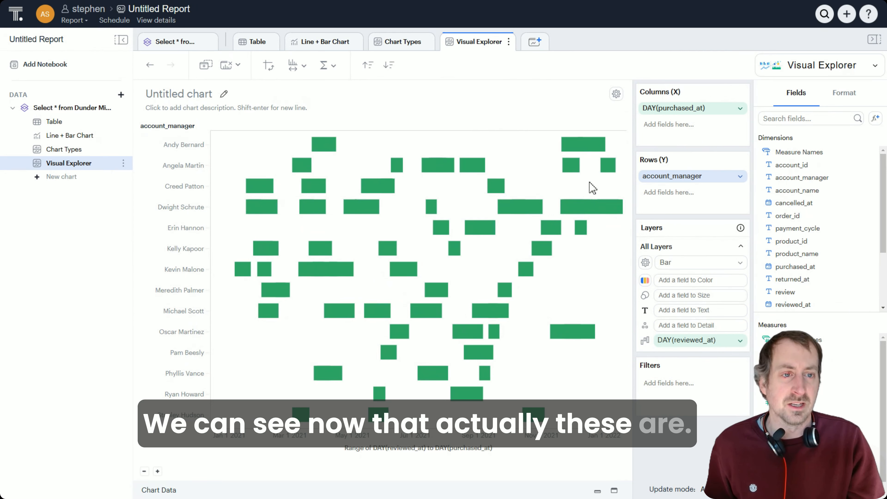
{"action": "mouse_move", "coordinate": [322, 157]}
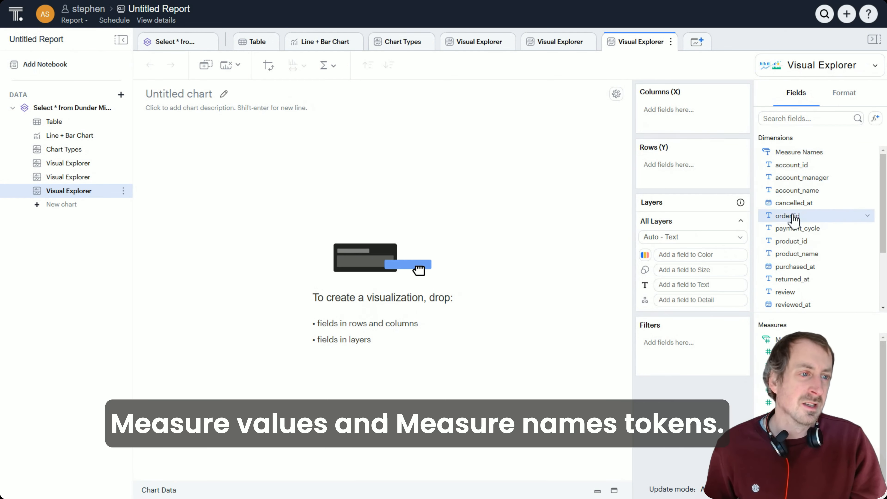
- Place account_manager in the columns and Measure Values in the rows of the new Visual Explorer chart
{"action": "left_click_drag", "start_coordinate": [778, 179], "coordinate": [700, 129]}
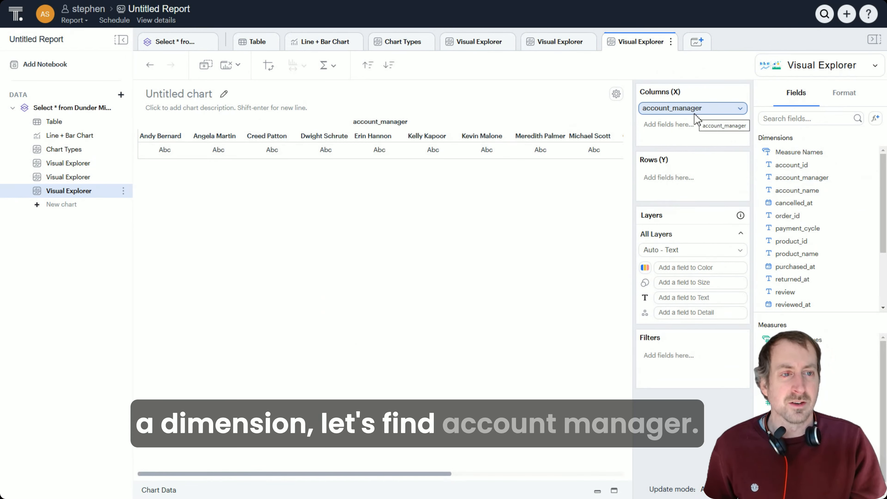
{"action": "left_click_drag", "start_coordinate": [782, 338], "coordinate": [697, 184]}
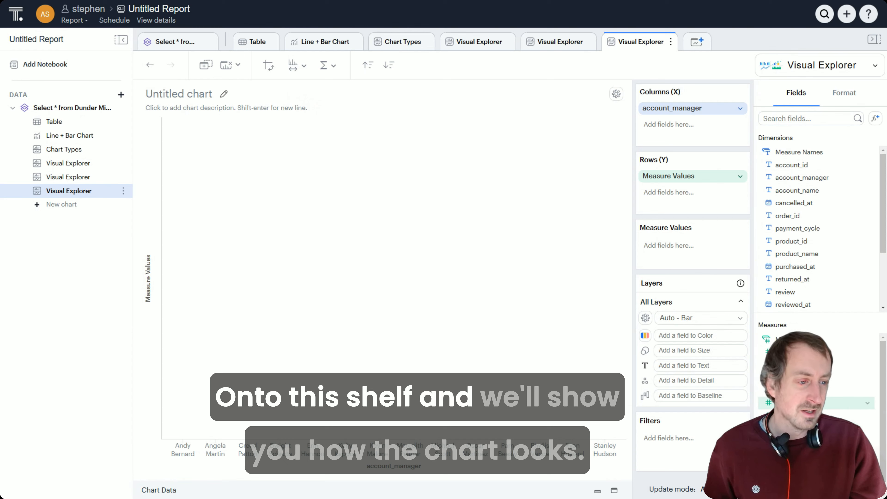
- Add days_to_close and days_to_ship to the Measure Values shelf and color the bars by Measure Names
{"action": "left_click_drag", "start_coordinate": [796, 364], "coordinate": [719, 255]}
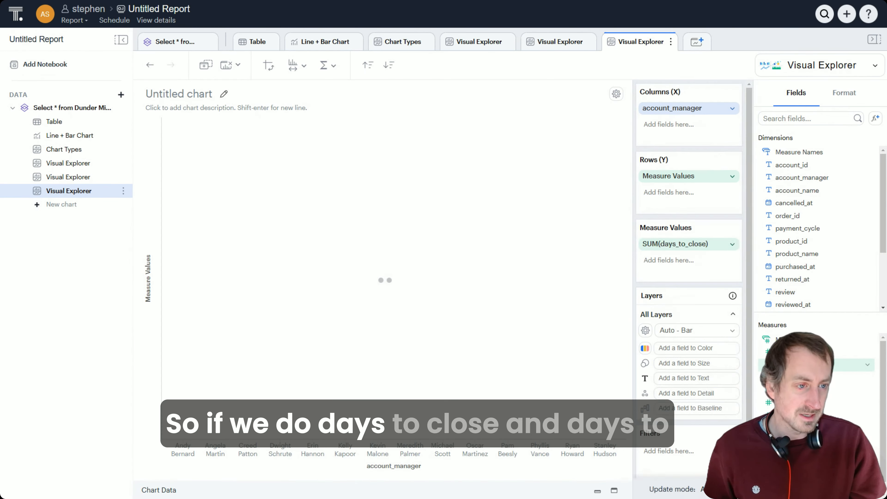
{"action": "left_click_drag", "start_coordinate": [786, 377], "coordinate": [704, 271]}
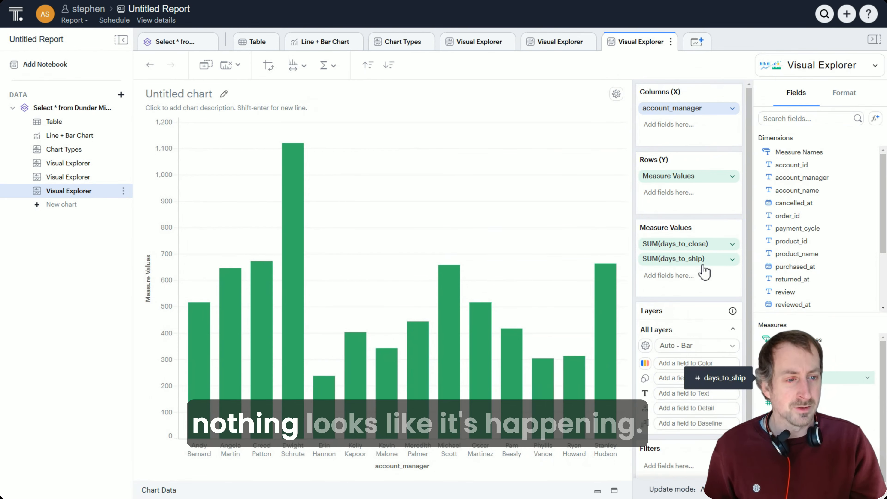
{"action": "mouse_move", "coordinate": [303, 228]}
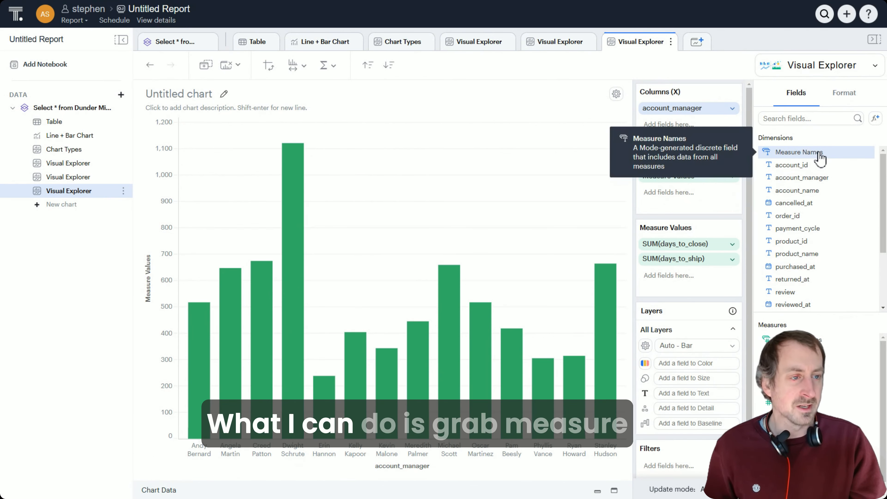
{"action": "left_click_drag", "start_coordinate": [818, 157], "coordinate": [696, 365]}
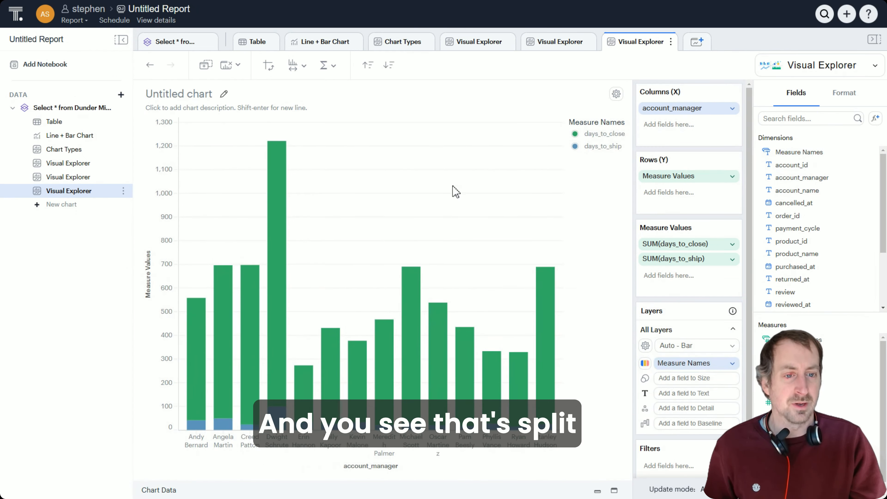